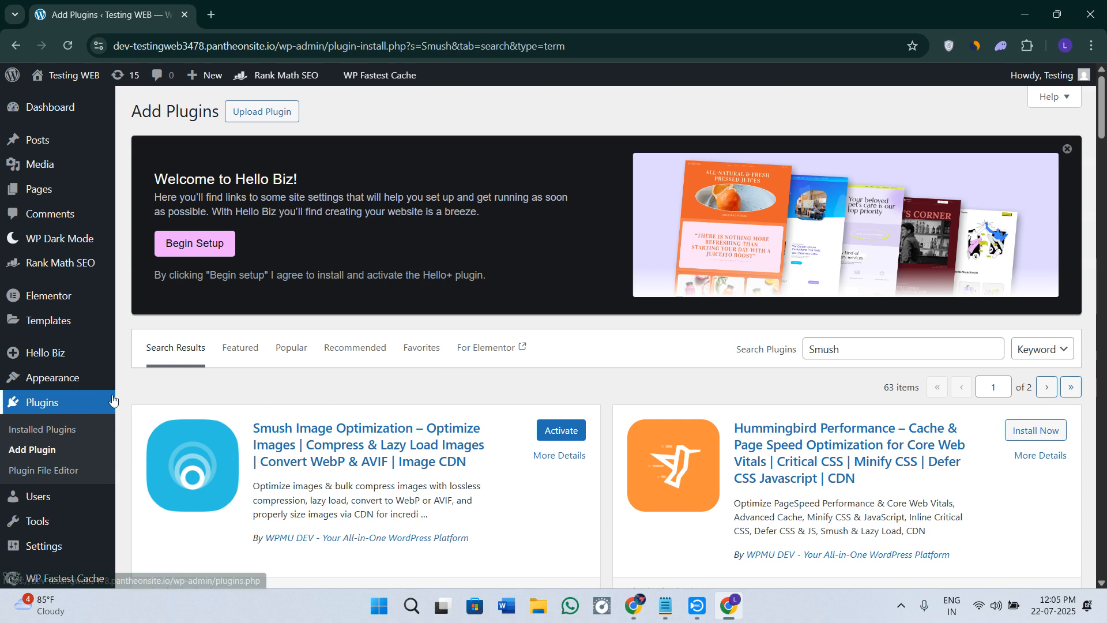
# Open the site's Themes page and look through the installed themes.
pyautogui.scroll(-2, 468, 372)
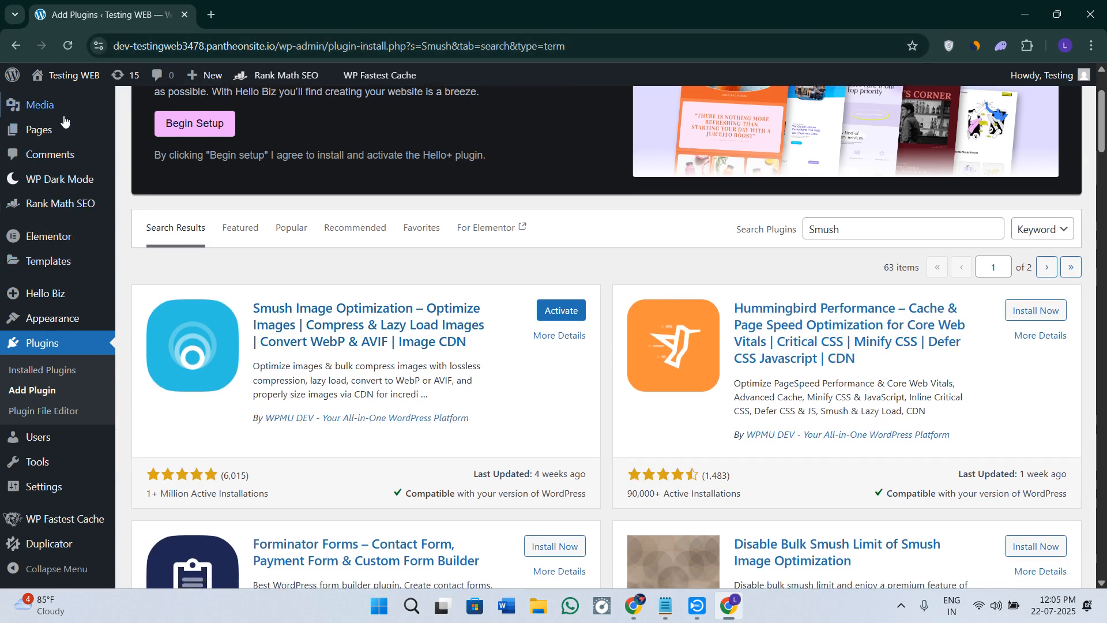
pyautogui.moveTo(63, 326)
pyautogui.click(143, 323)
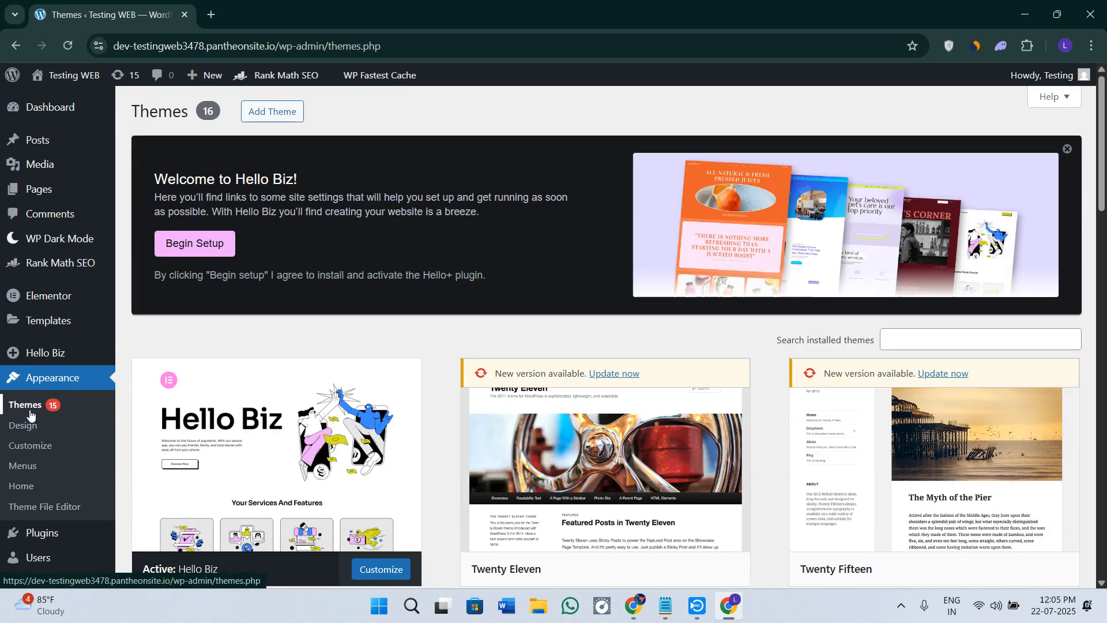
pyautogui.click(58, 429)
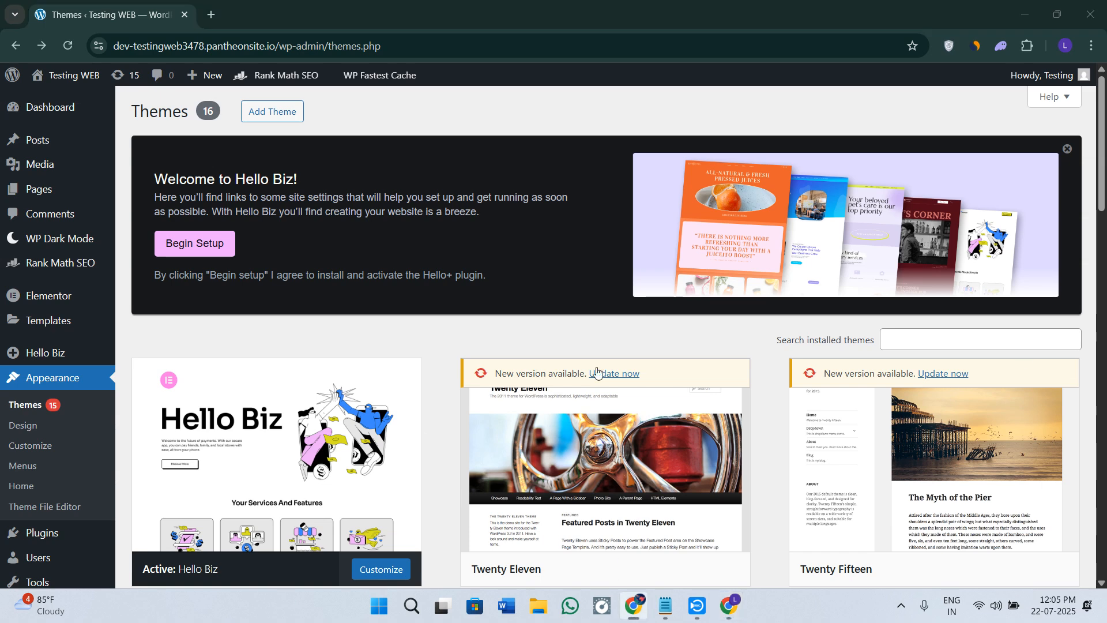
pyautogui.scroll(-2, 379, 483)
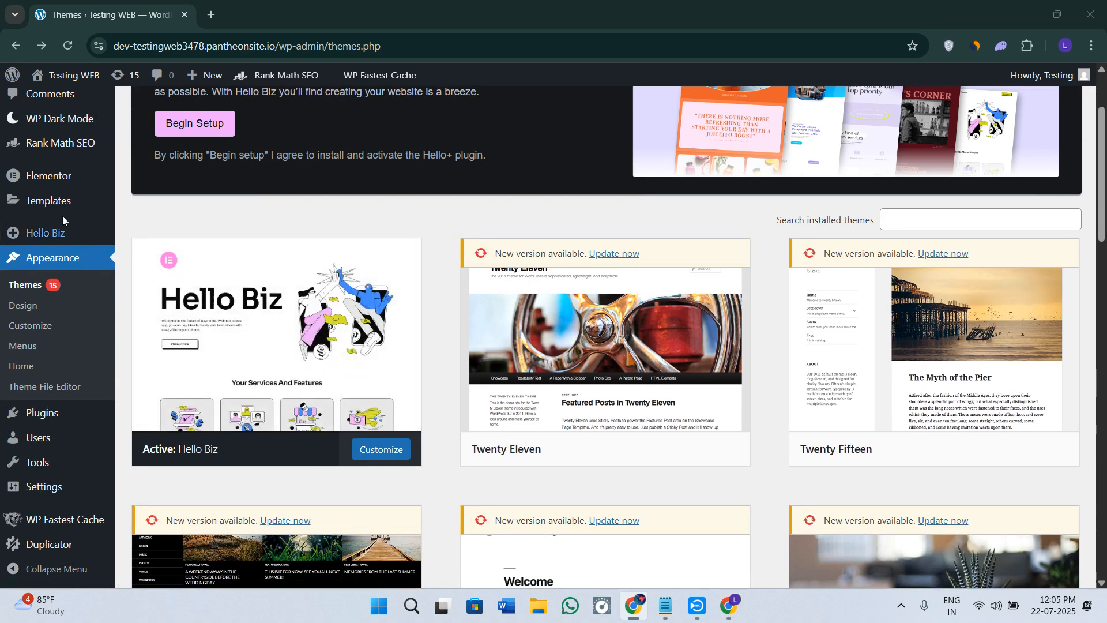
pyautogui.scroll(-2, 92, 288)
pyautogui.scroll(2, 119, 341)
pyautogui.scroll(2, 448, 378)
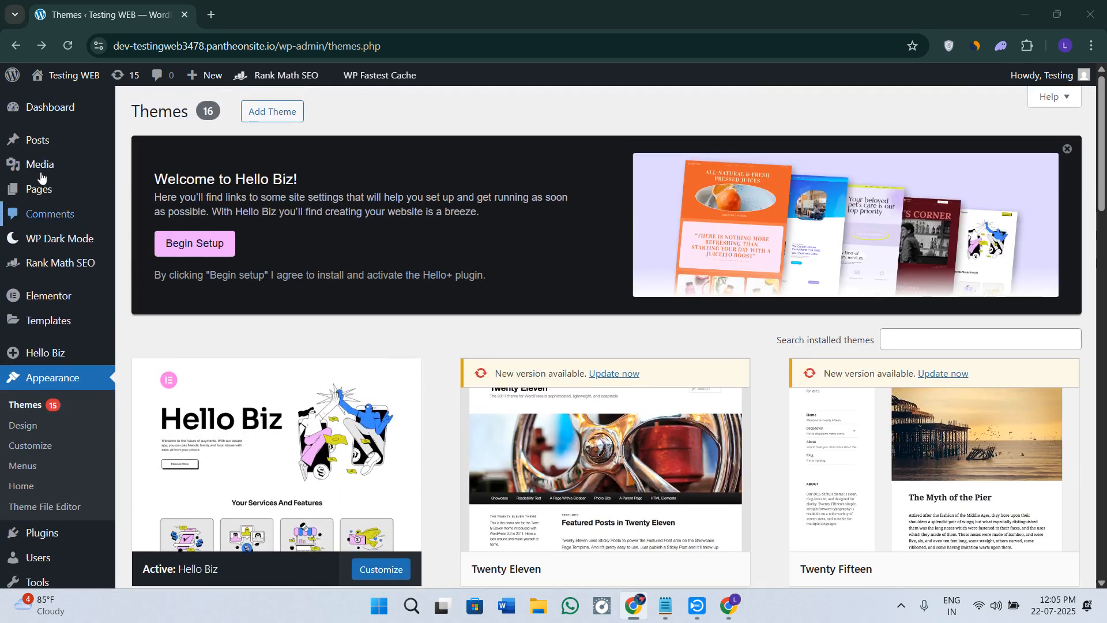
# View the blank new-page editor, go back without saving, and open the list of all pages.
pyautogui.moveTo(40, 189)
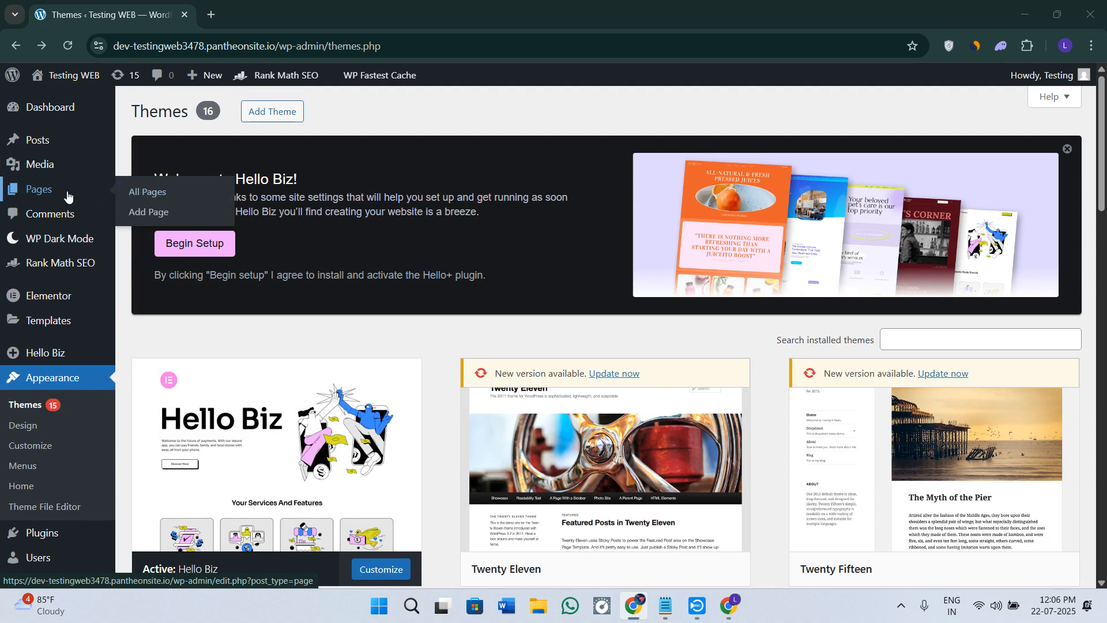
pyautogui.click(158, 212)
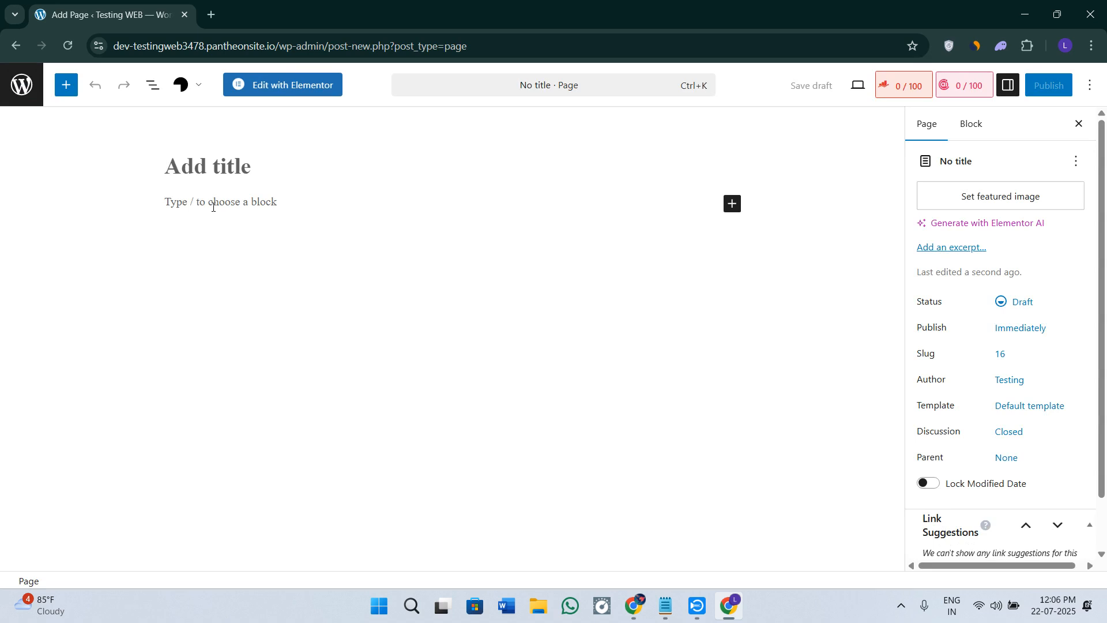
pyautogui.click(16, 45)
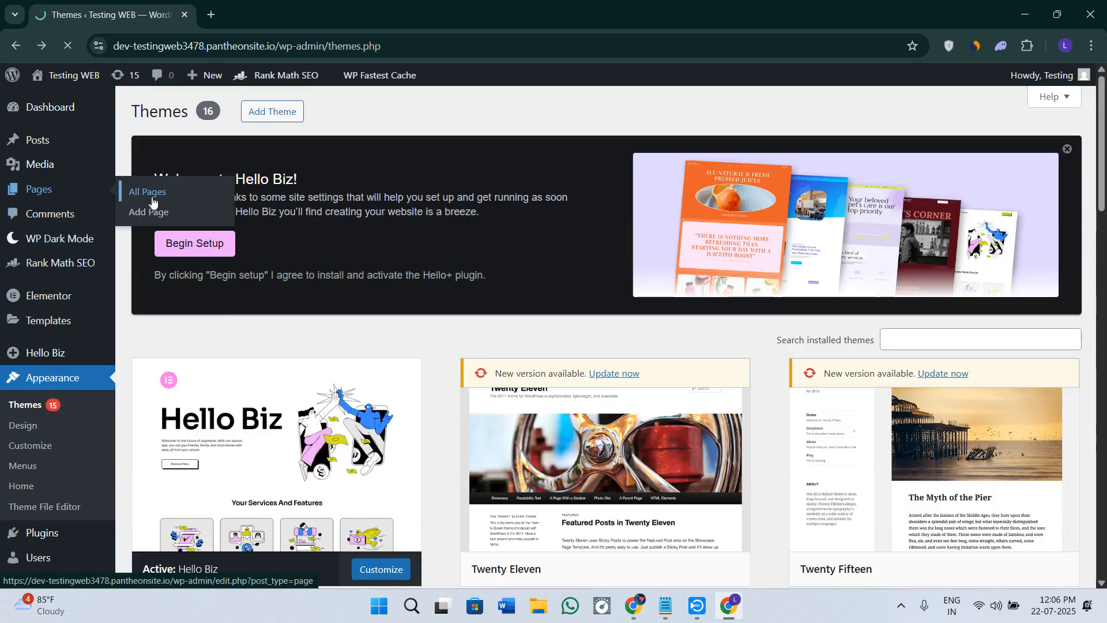
pyautogui.click(166, 202)
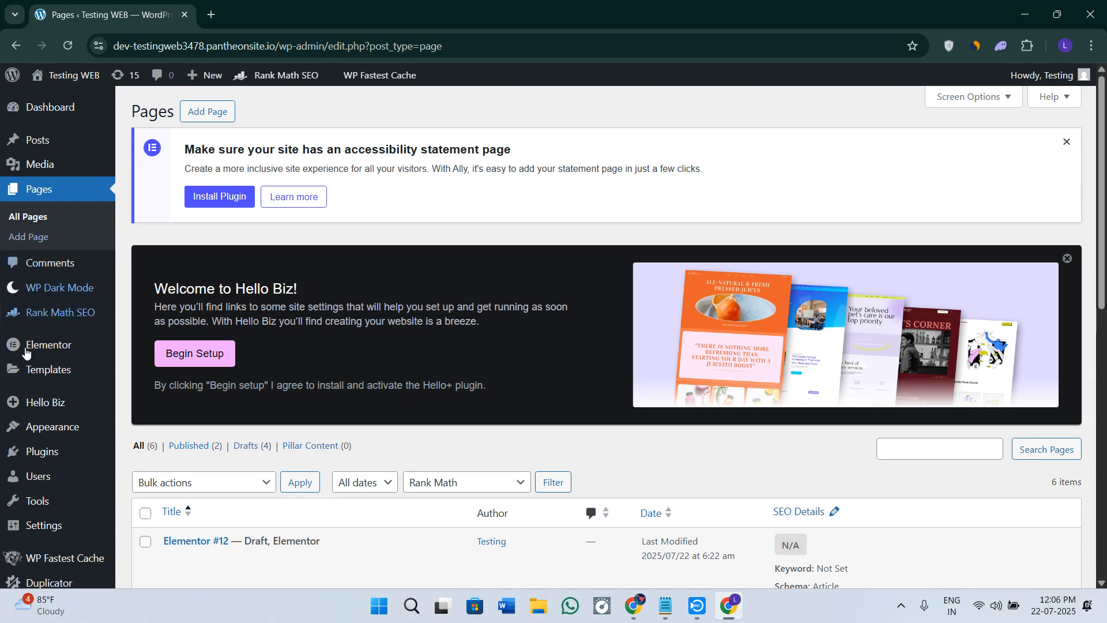
# Search the plugins available to add for Elementor and examine the Elementor Website Builder entry.
pyautogui.moveTo(39, 351)
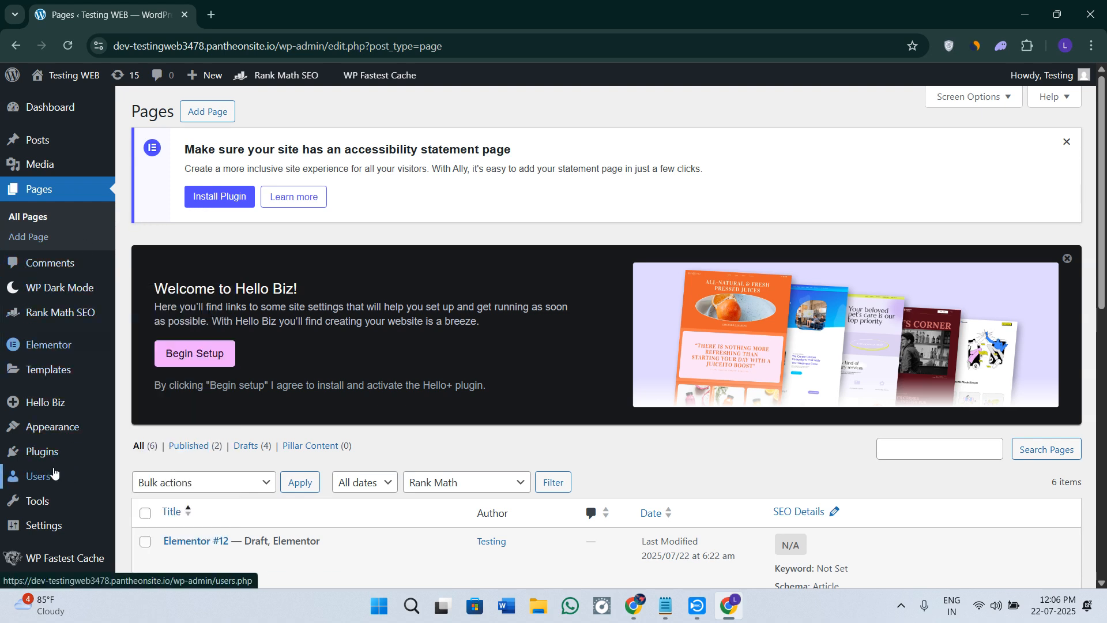
pyautogui.moveTo(44, 451)
pyautogui.click(151, 474)
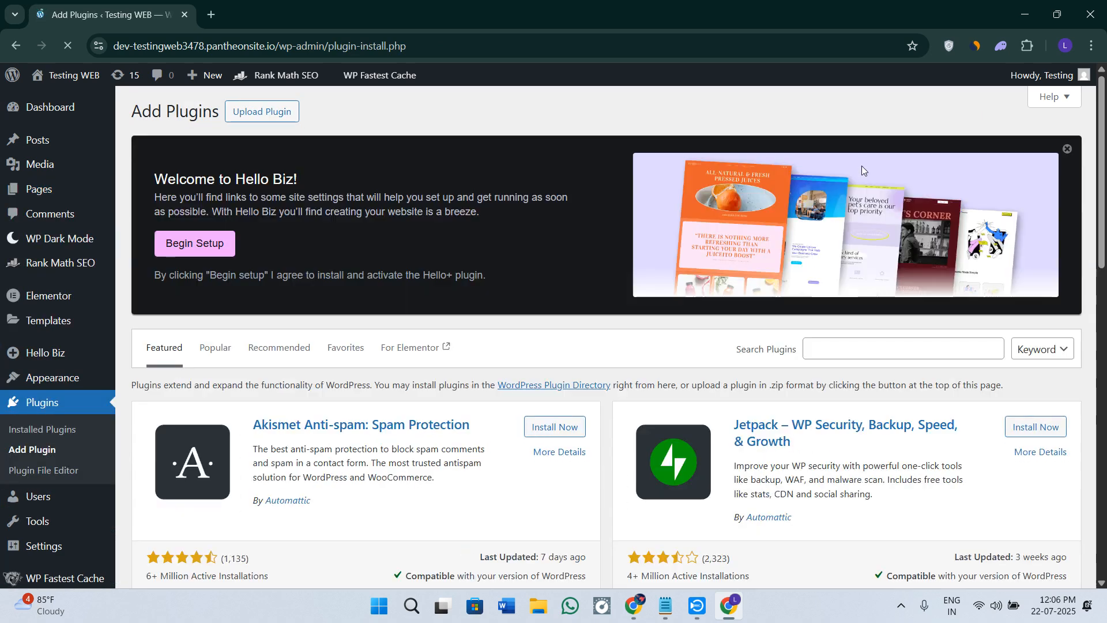
pyautogui.click(844, 351)
pyautogui.click(918, 382)
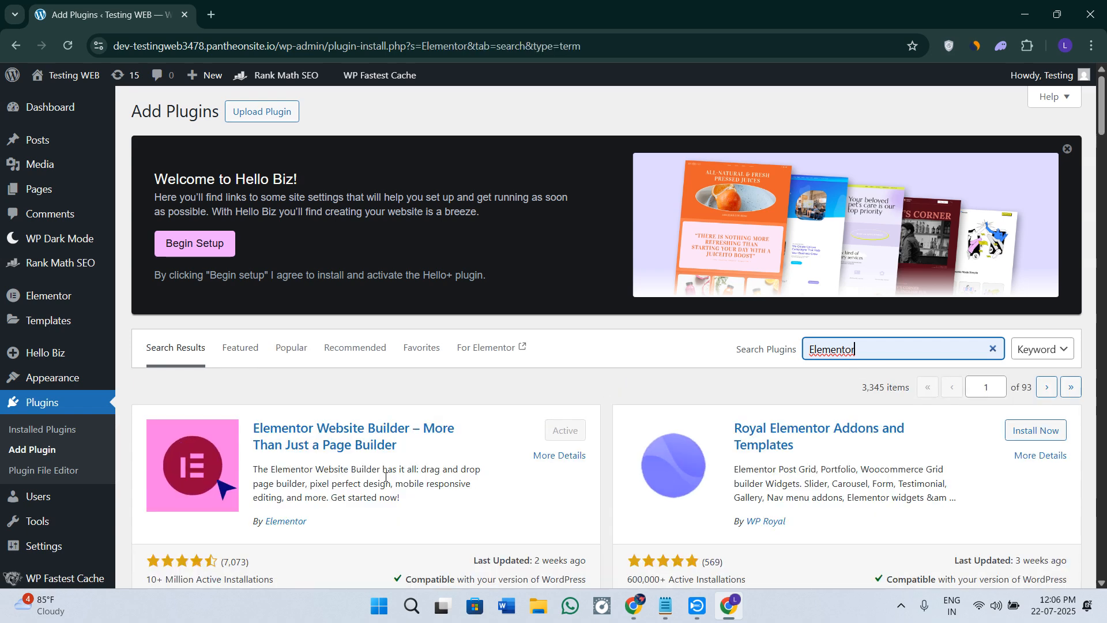
pyautogui.scroll(-2, 500, 475)
pyautogui.moveTo(254, 297); pyautogui.dragTo(487, 331)
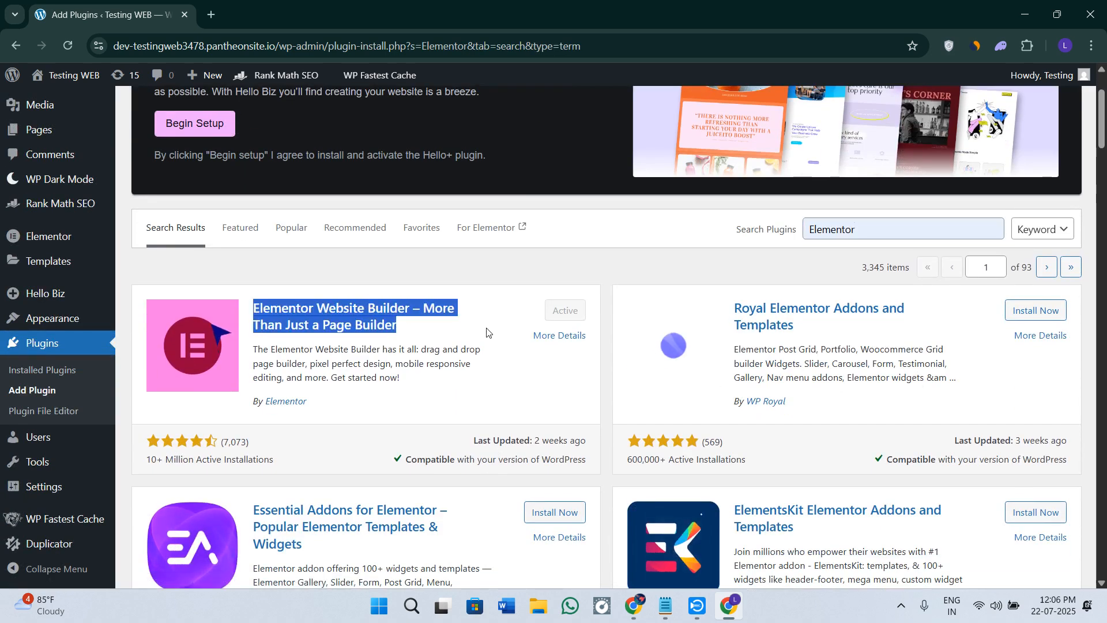
pyautogui.click(492, 331)
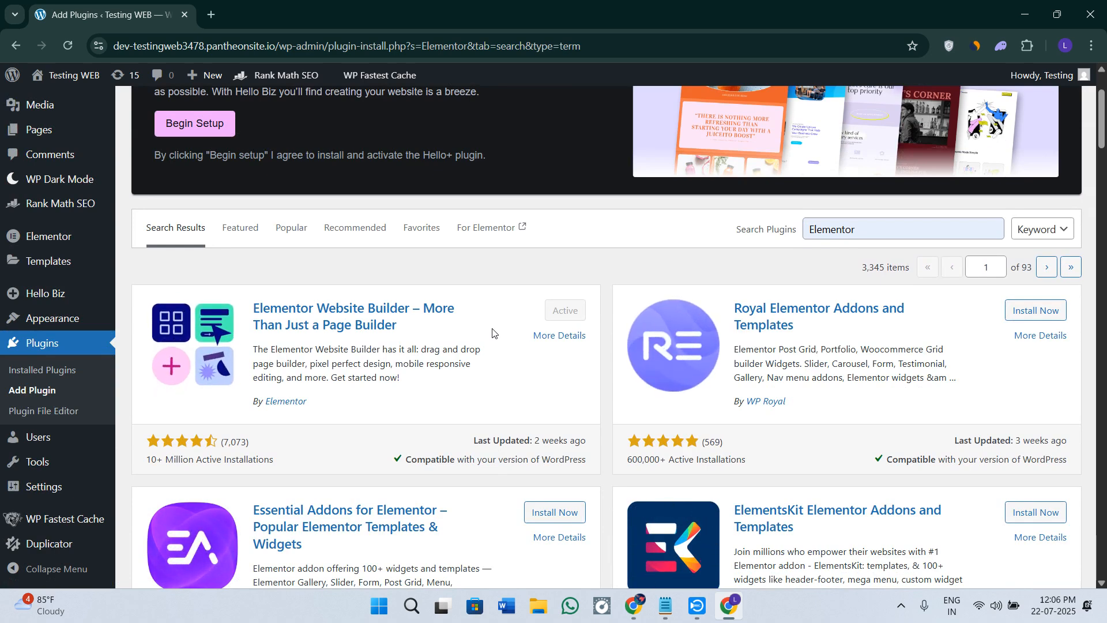
# Open the Elementor home page and review its page creation, AI, quick action and design toolkit sections.
pyautogui.moveTo(64, 243)
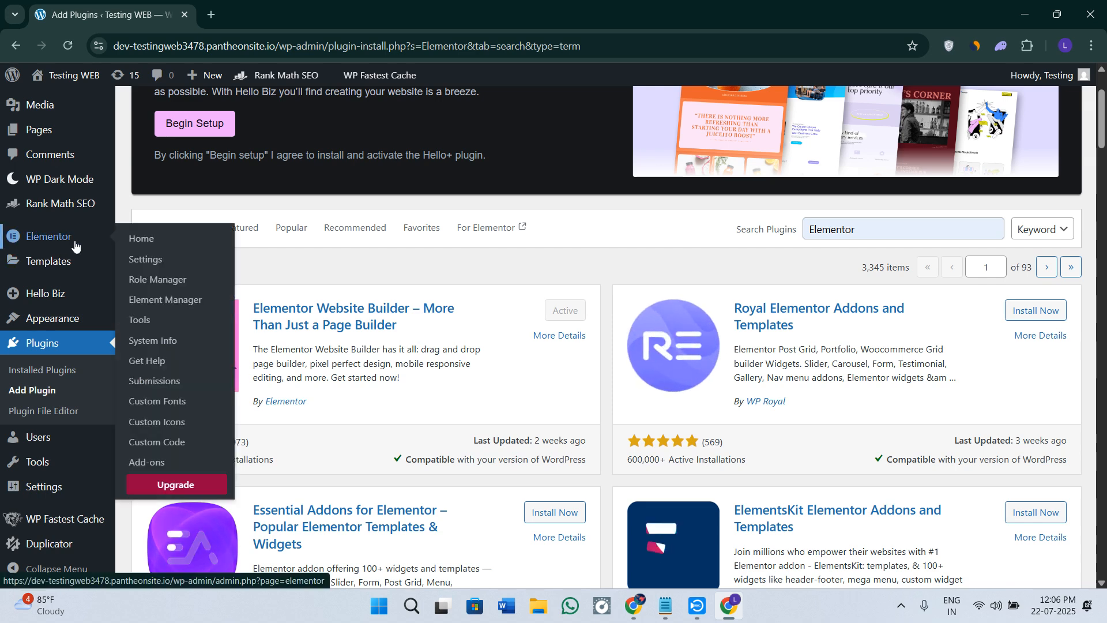
pyautogui.click(154, 242)
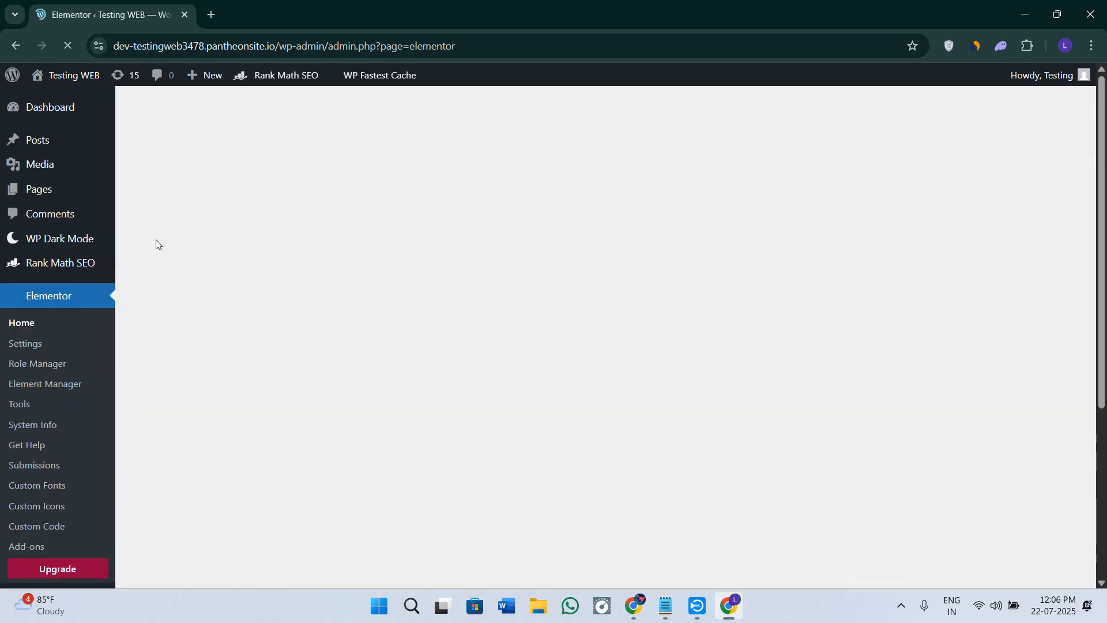
pyautogui.scroll(-4, 323, 374)
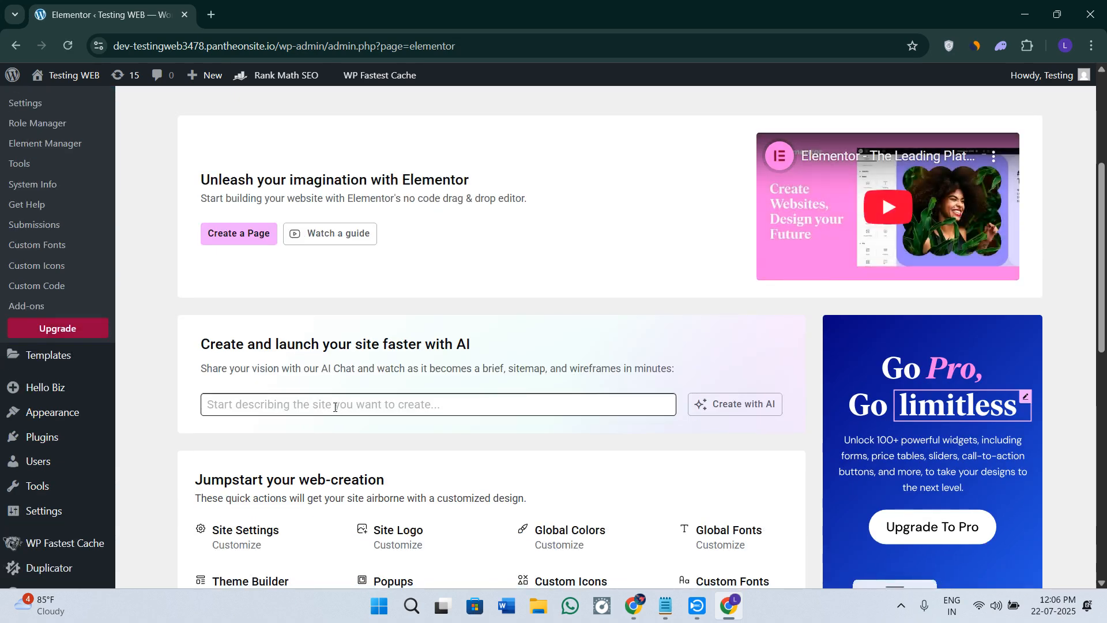
pyautogui.scroll(-2, 332, 421)
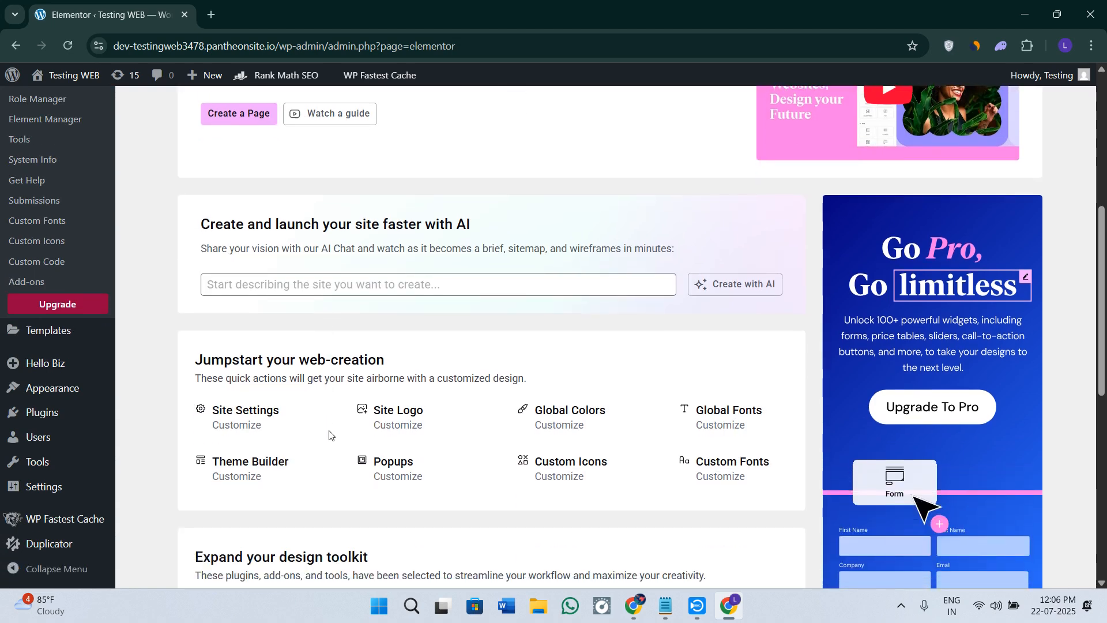
pyautogui.scroll(-2, 330, 435)
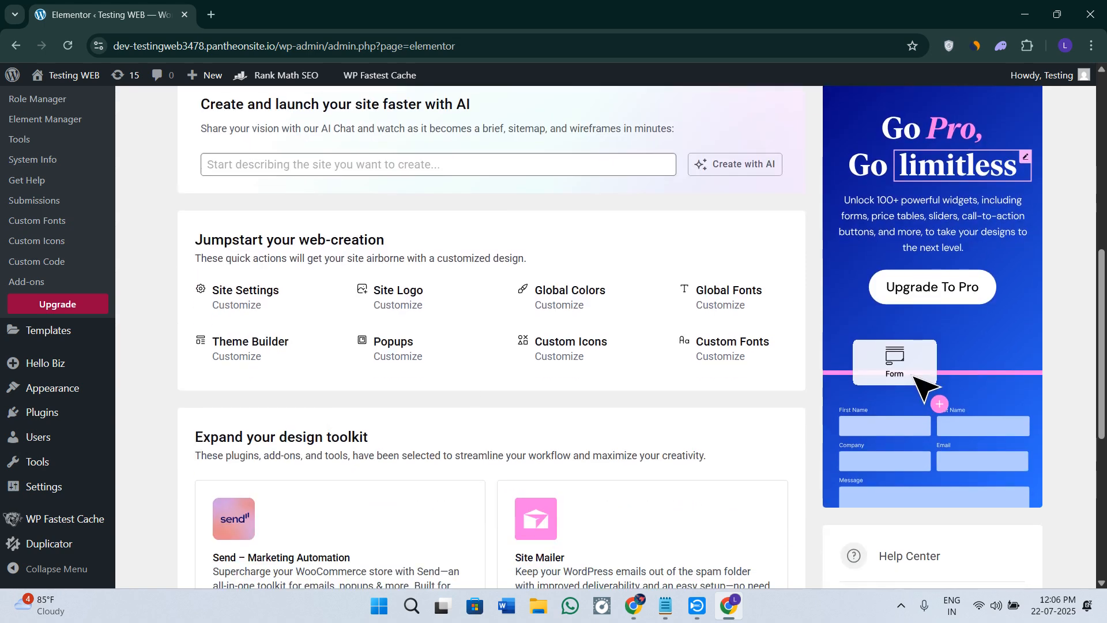
pyautogui.scroll(-2, 631, 356)
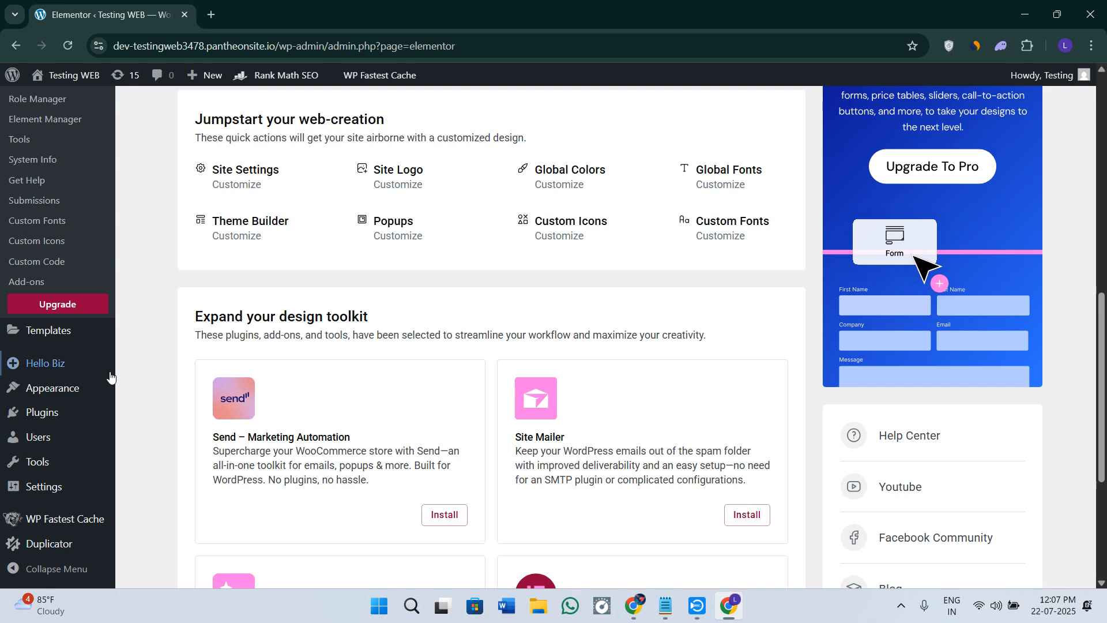
# Return to adding plugins and search for WPForms.
pyautogui.moveTo(55, 413)
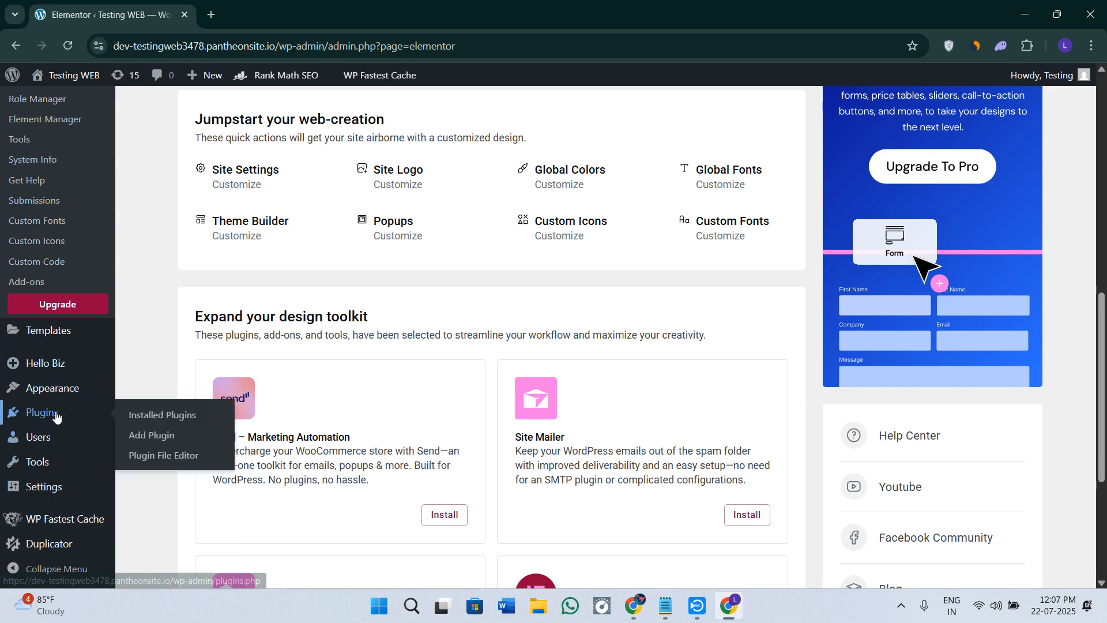
pyautogui.click(139, 436)
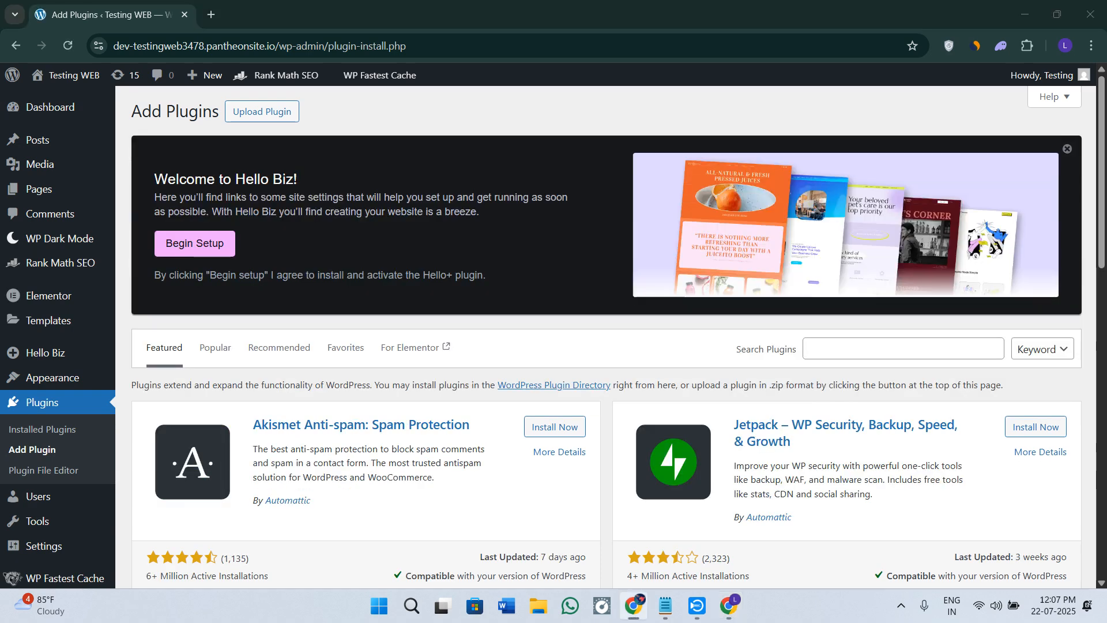
pyautogui.click(891, 349)
pyautogui.write('WPForms')
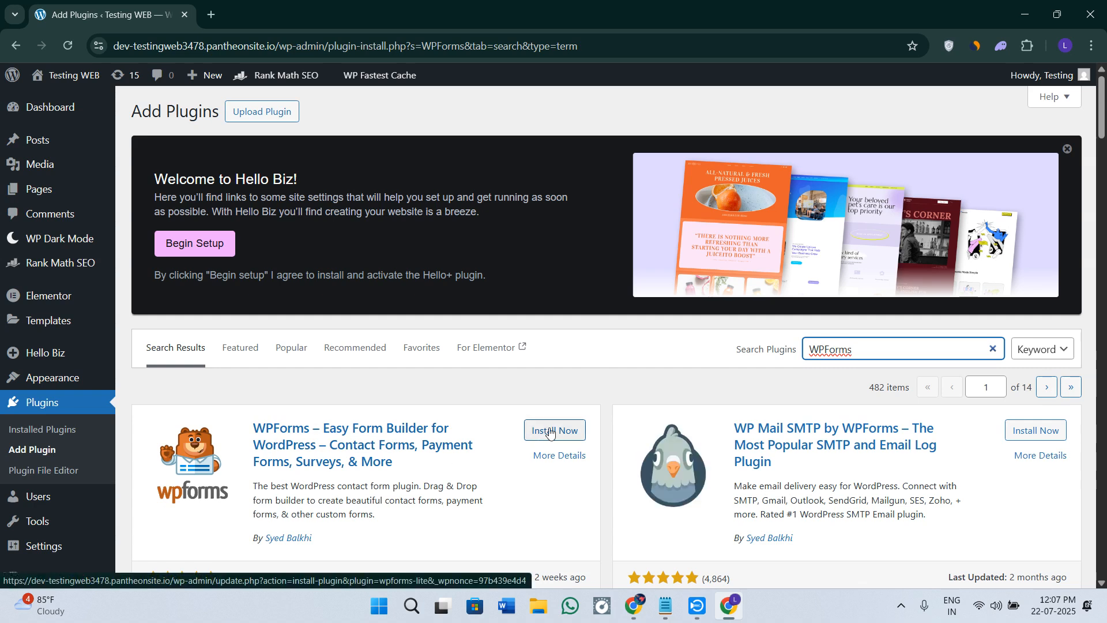
pyautogui.hotkey('alt', 'Tab')
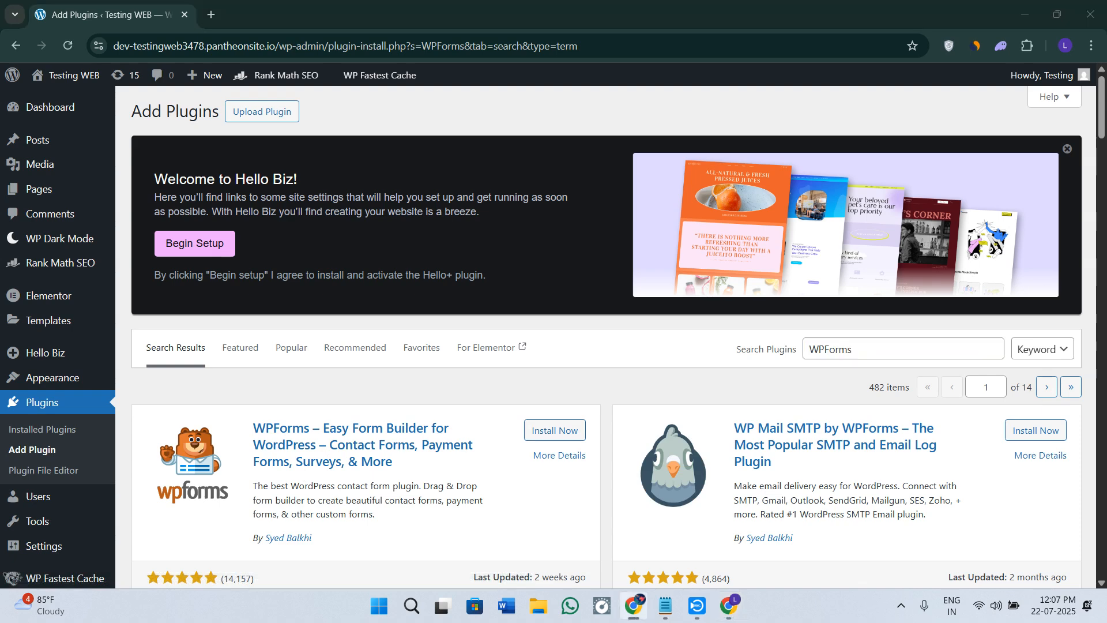
# Replace the plugin search term with WooCommerce.
pyautogui.click(876, 346)
pyautogui.hotkey('ctrl', 'a')
pyautogui.write('WooCommerce')
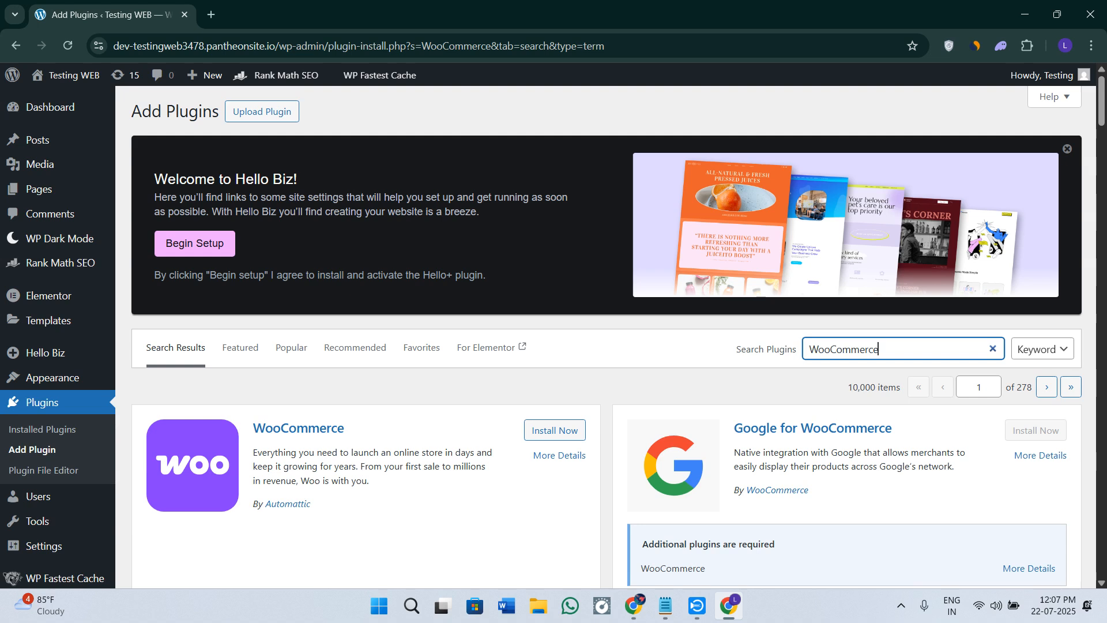
pyautogui.hotkey('alt', 'Tab')
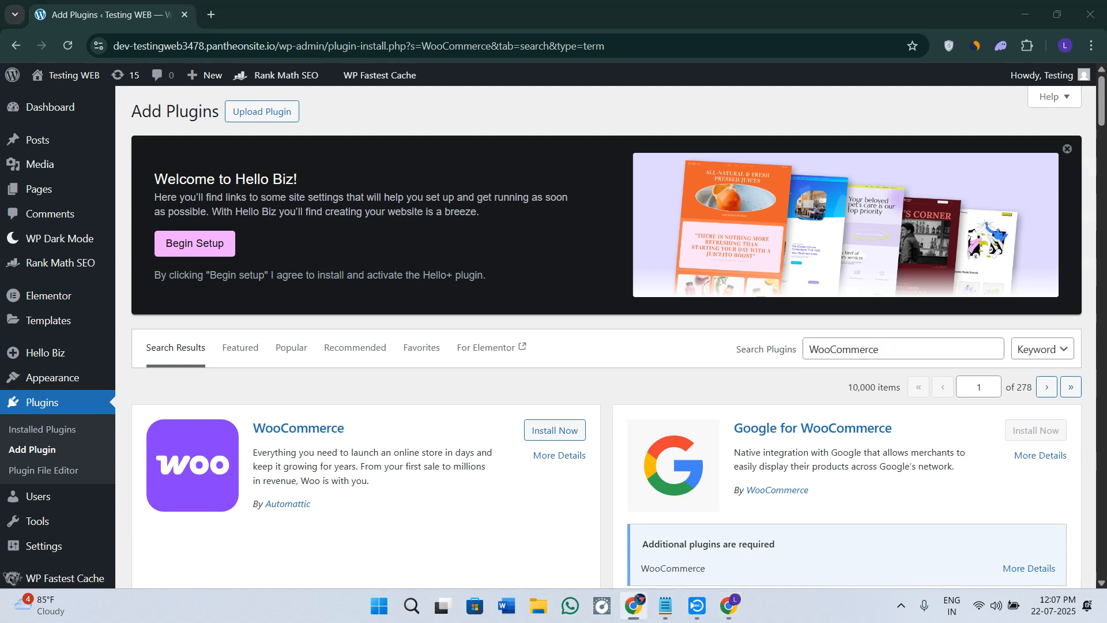
# Search the plugins available to add for MemberPress.
pyautogui.click(911, 349)
pyautogui.hotkey('ctrl', 'a')
pyautogui.write('MemberPress')
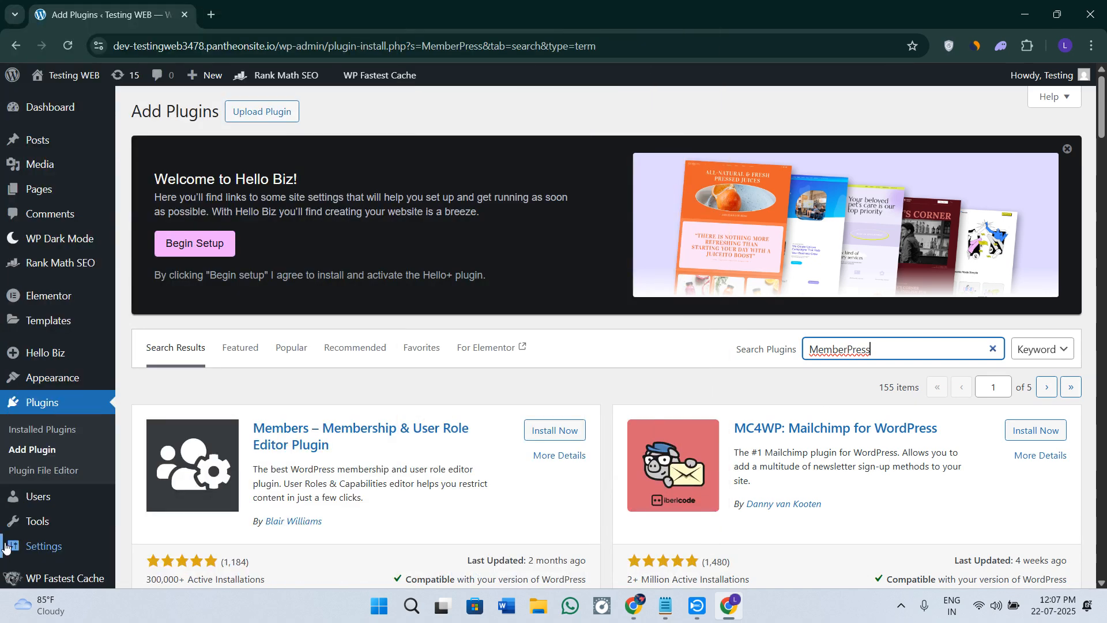
# View the site's General Settings, and open the Rank Math SEO dashboard.
pyautogui.click(6, 546)
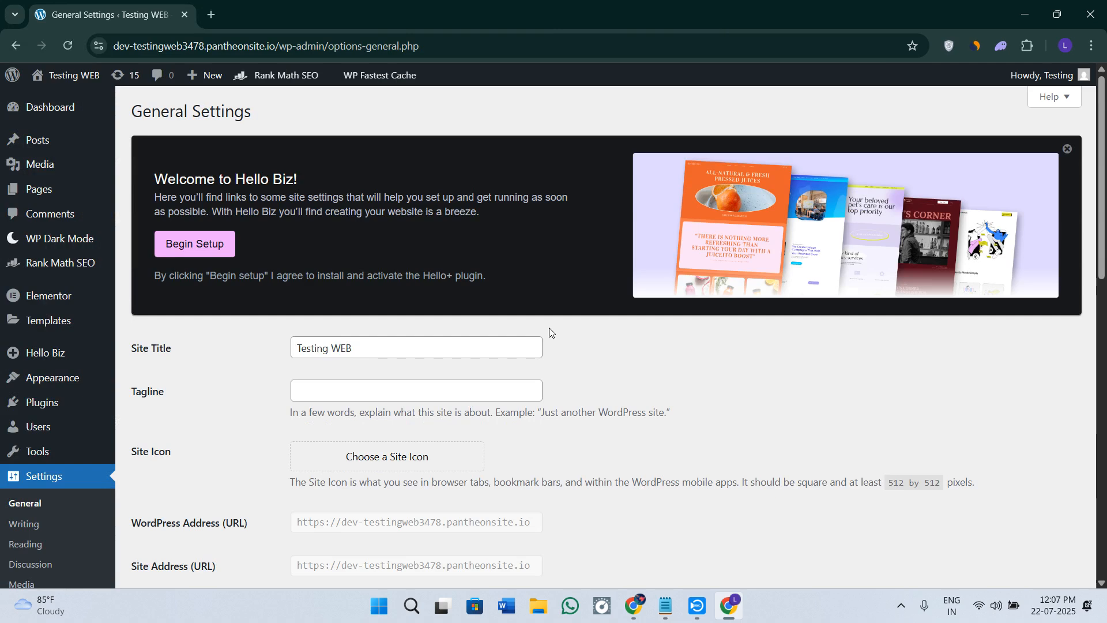
pyautogui.click(57, 263)
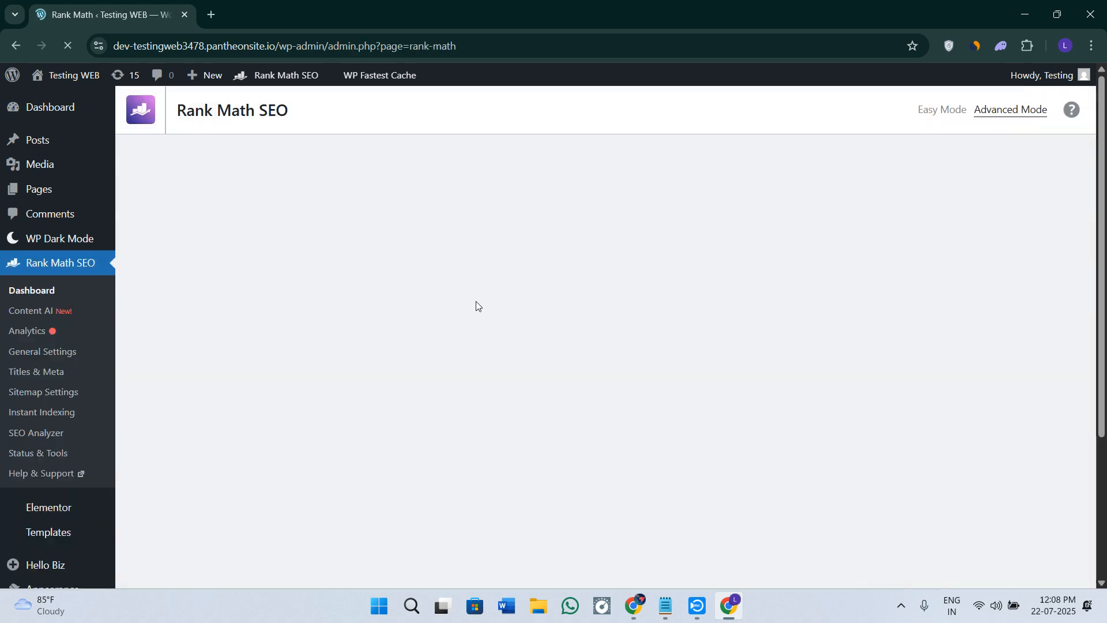